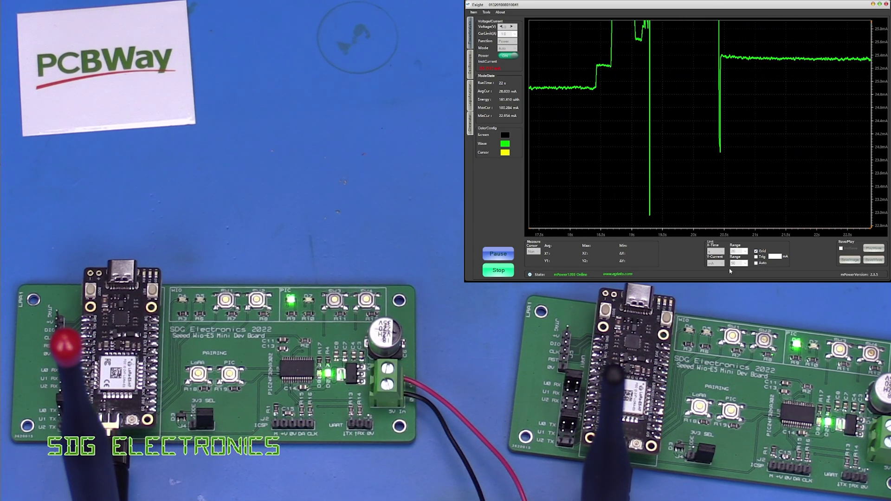
Stop the running current capture of the development boards
left_click(497, 271)
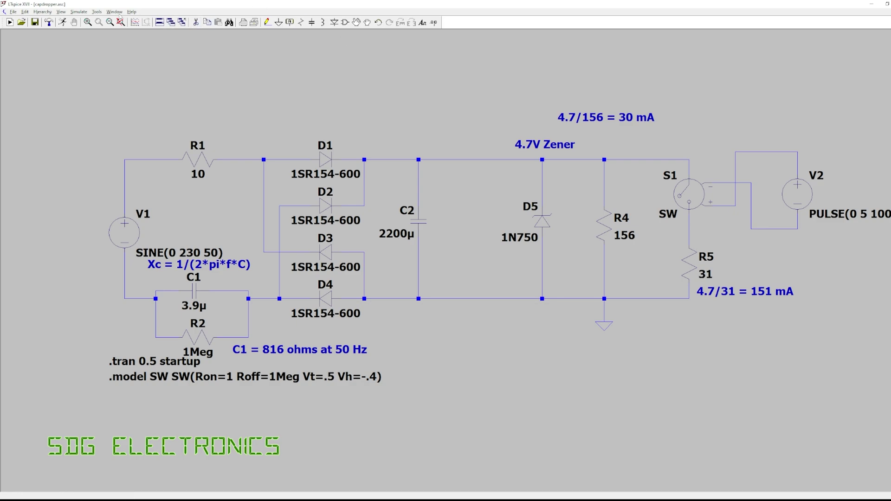
Run the capdropper transient simulation in LTspice and plot the rectified output voltage at C2
left_click(83, 11)
left_click(84, 21)
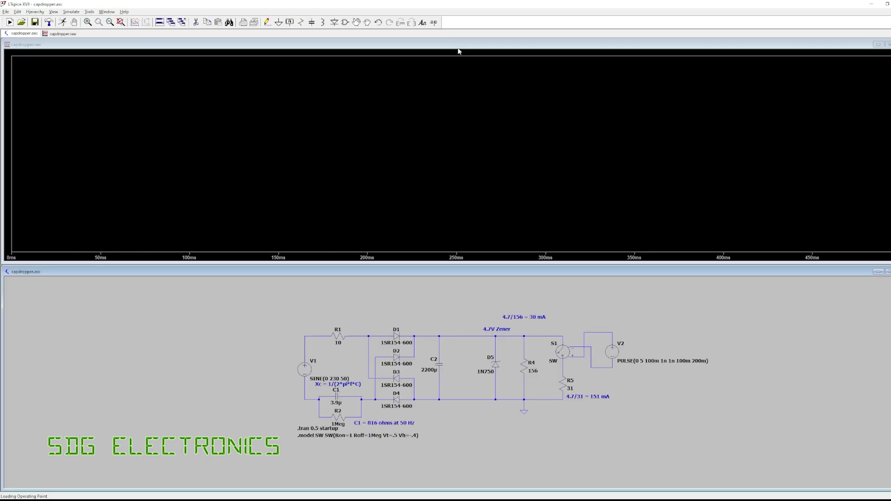
left_click(420, 334)
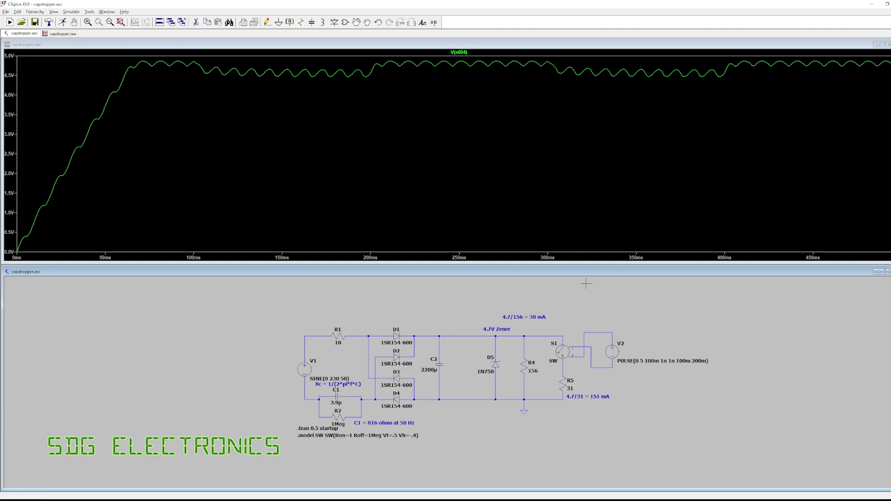
Plot the current through R4, then add the output voltage and the currents through R5 and zener D5
left_click(524, 364)
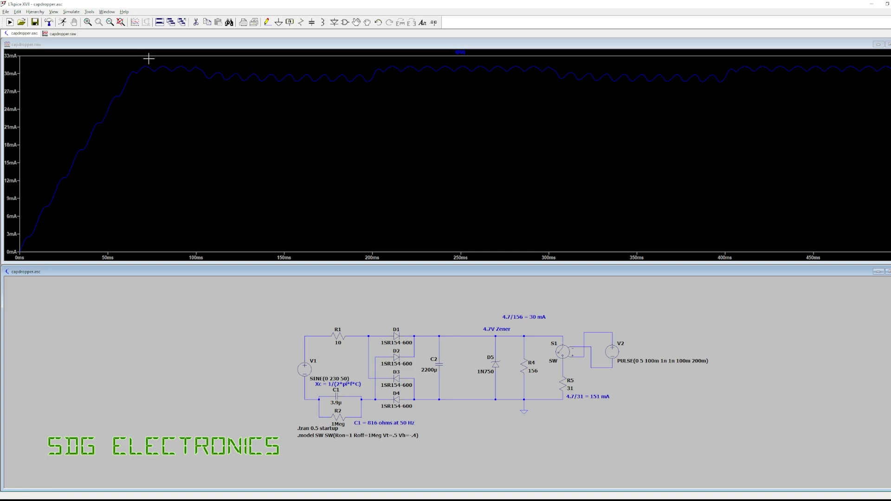
left_click(524, 333)
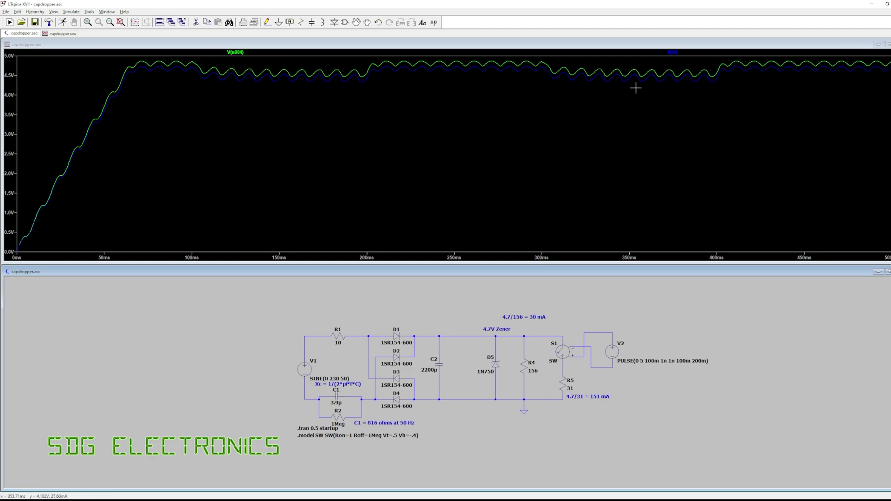
left_click(563, 381)
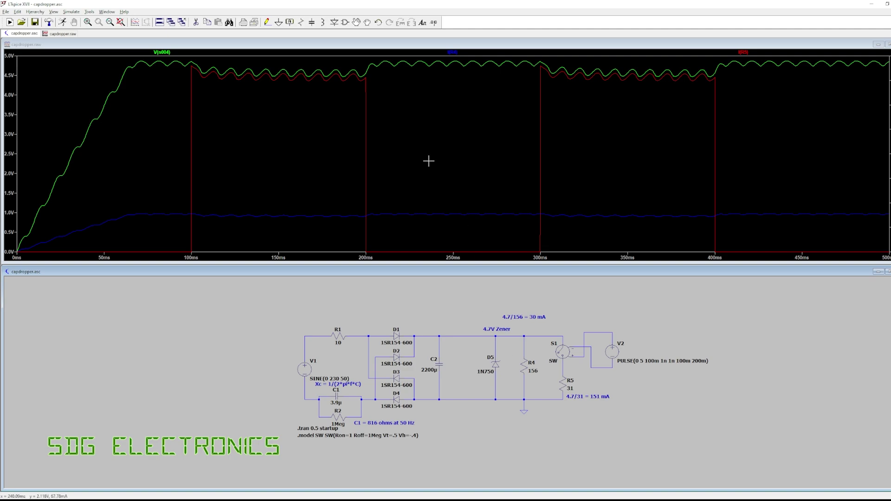
left_click(498, 363)
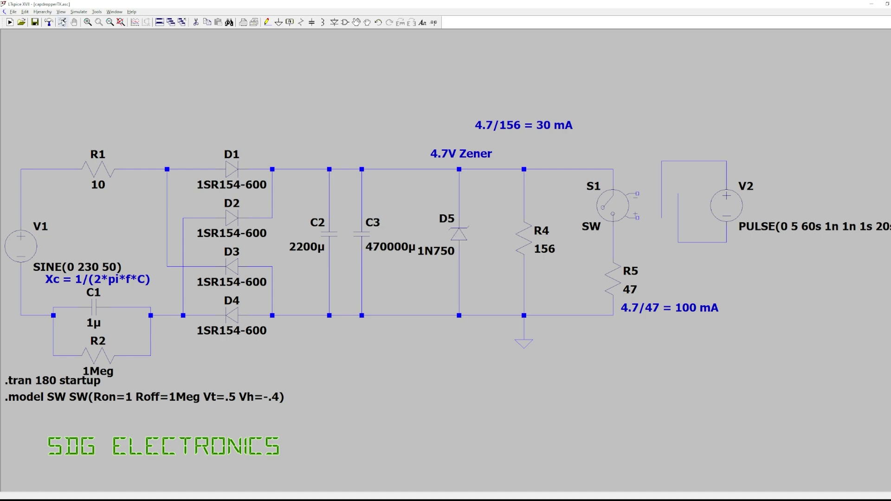
Run the capdropperTX transient simulation and plot the output voltage at C2 together with the current through zener D5
left_click(79, 12)
left_click(86, 18)
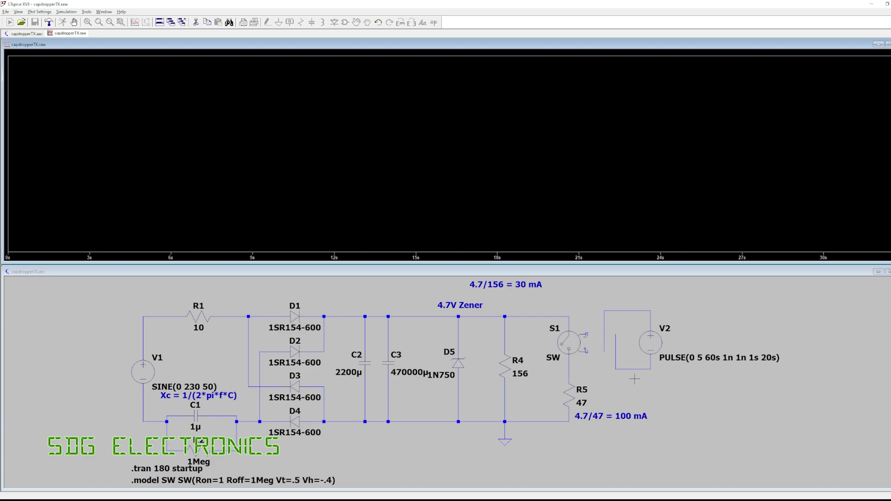
left_click(366, 316)
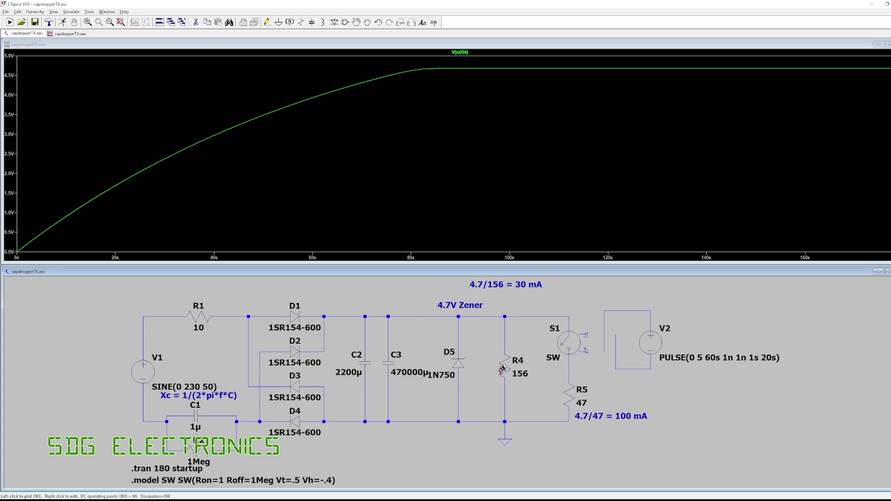
left_click(458, 363)
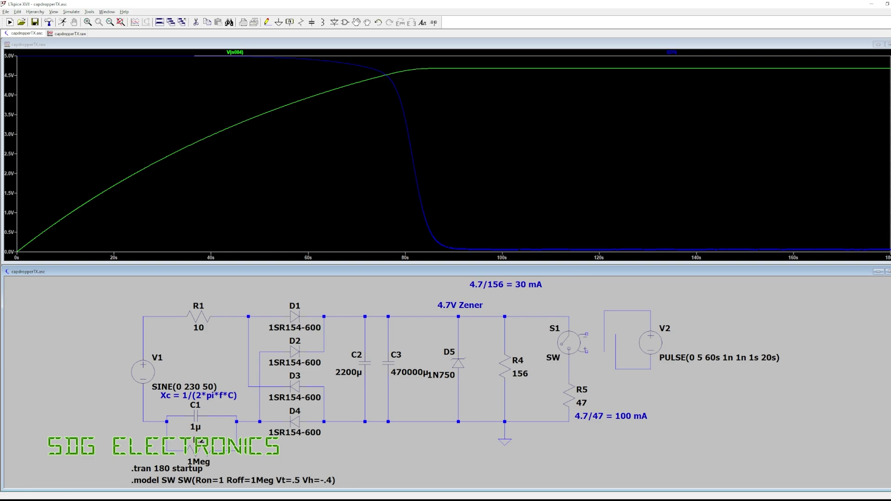
Wire both control terminals of switch S1 to the V2 pulse source and rerun the simulation
left_click(267, 22)
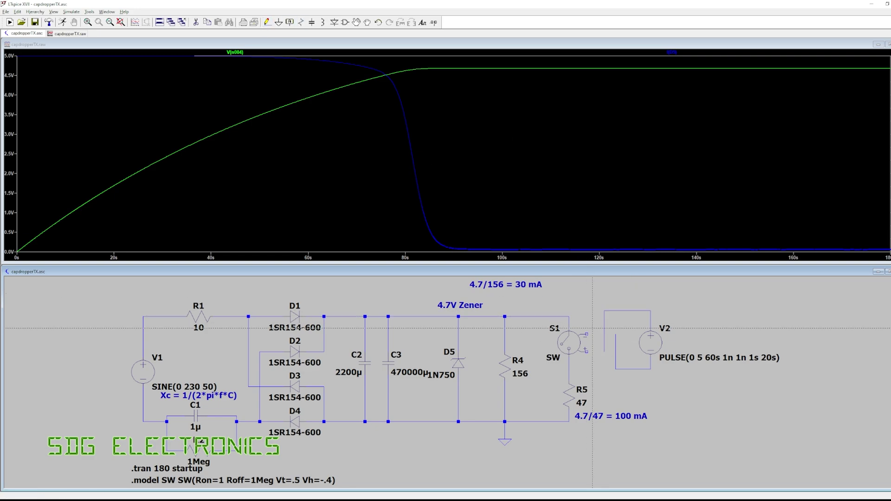
left_click(586, 334)
left_click(616, 334)
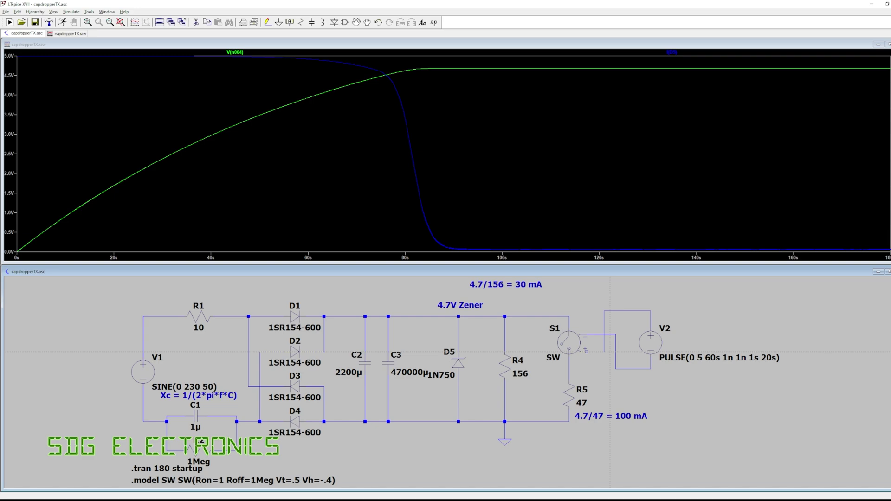
left_click(605, 351)
left_click(587, 351)
left_click(71, 12)
left_click(67, 21)
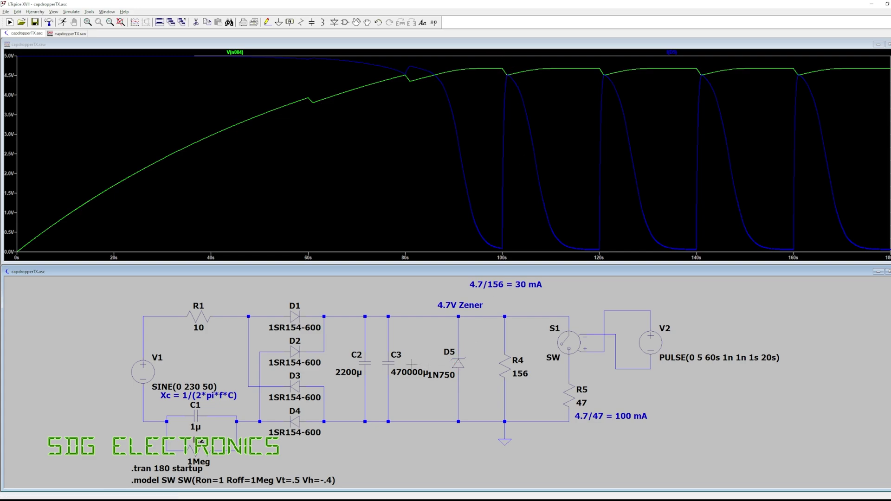
Add the current through C3 to the plot, then reduce the plot to the output voltage alone
left_click(394, 361)
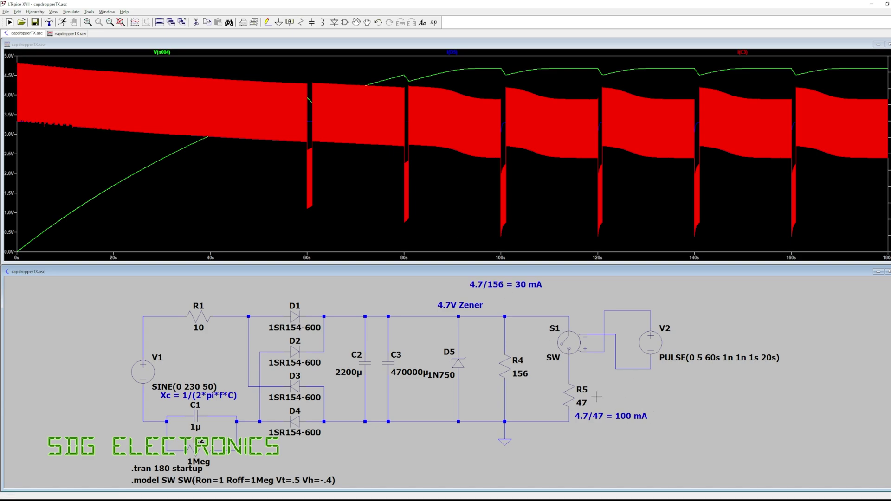
left_click(420, 316)
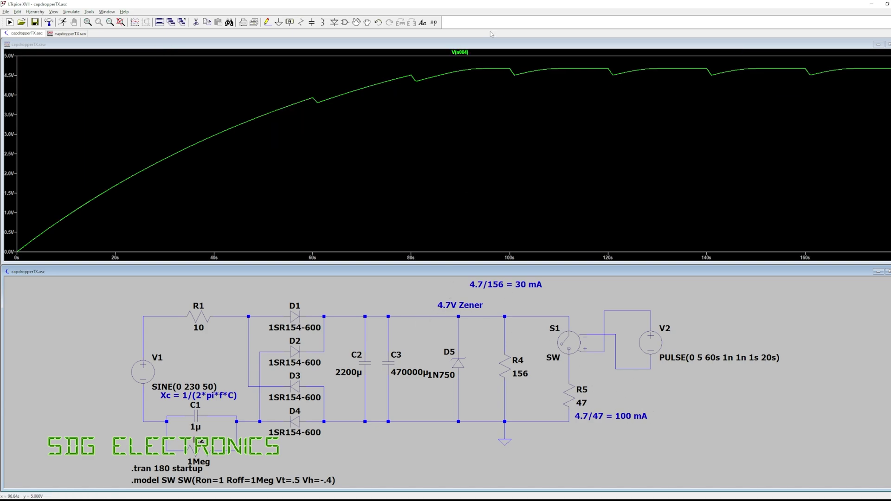
Rerun the simulation with capacitor C1 set to 4.7 µF and plot the current through zener D5
right_click(190, 411)
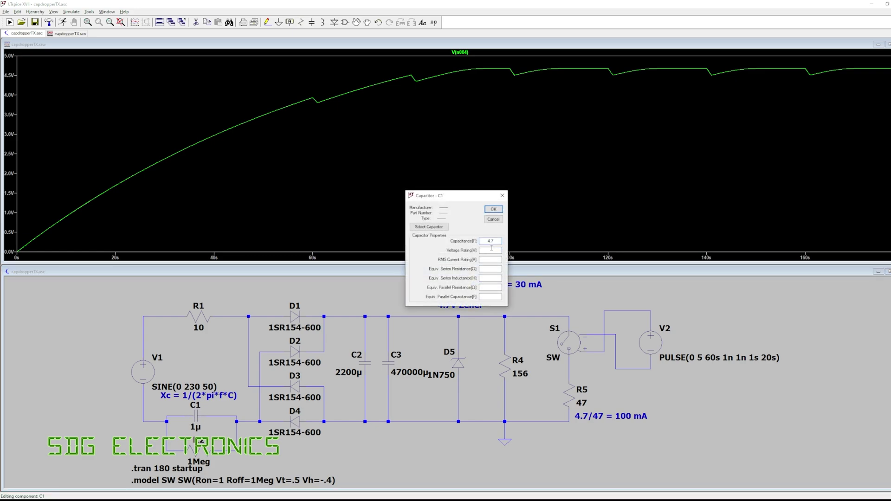
key("Return")
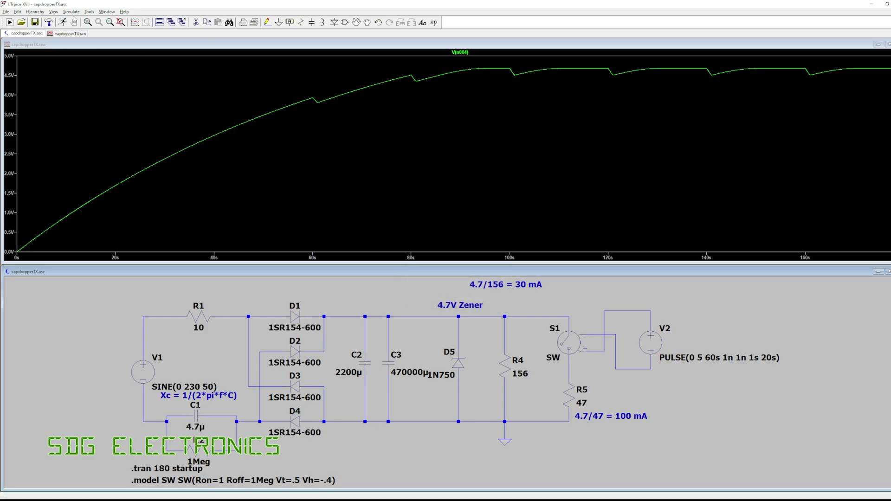
left_click(71, 11)
left_click(76, 19)
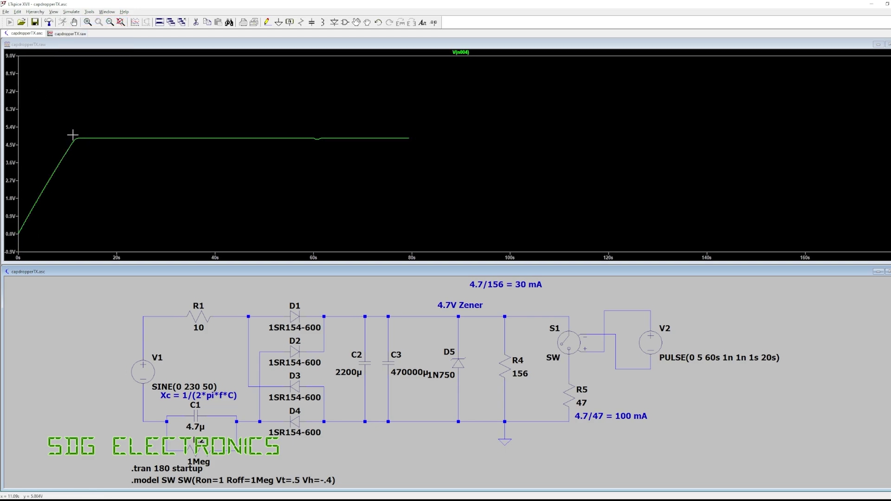
left_click(465, 356)
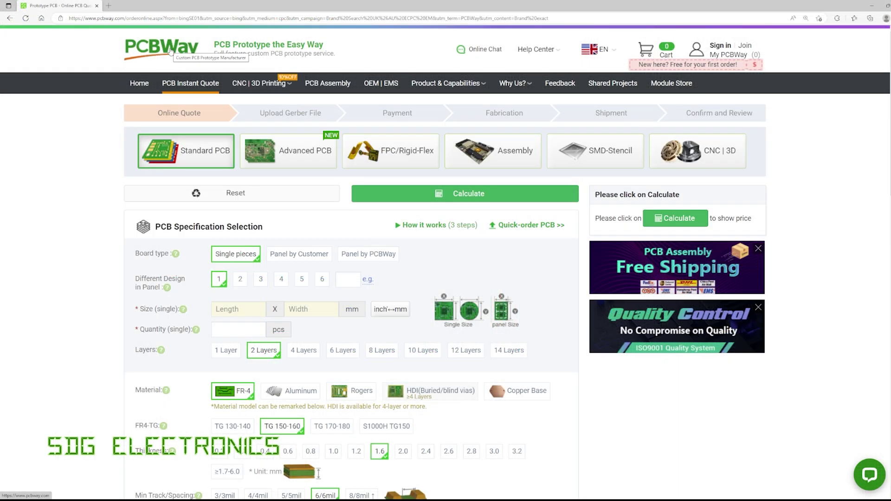
In the browser, open PCBWay's quick-order form and upload the Gerber archive Capacitive Dropper - CADCAM.ZIP
left_click(525, 228)
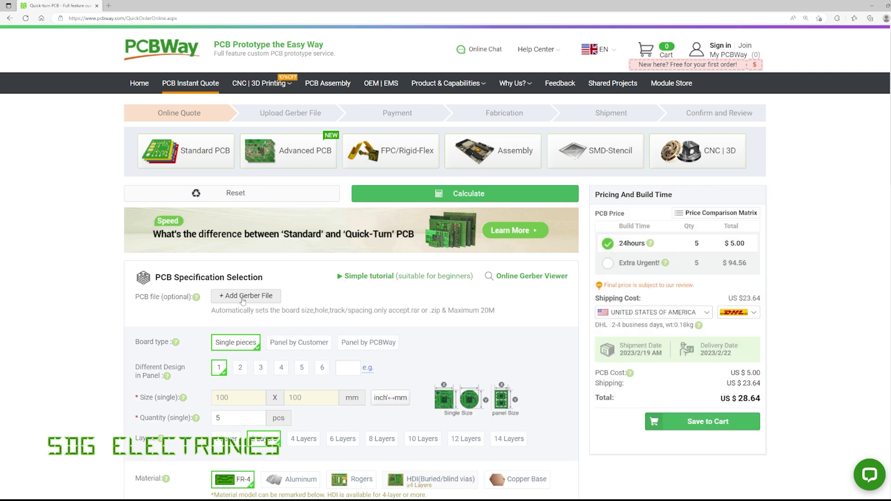
left_click(245, 295)
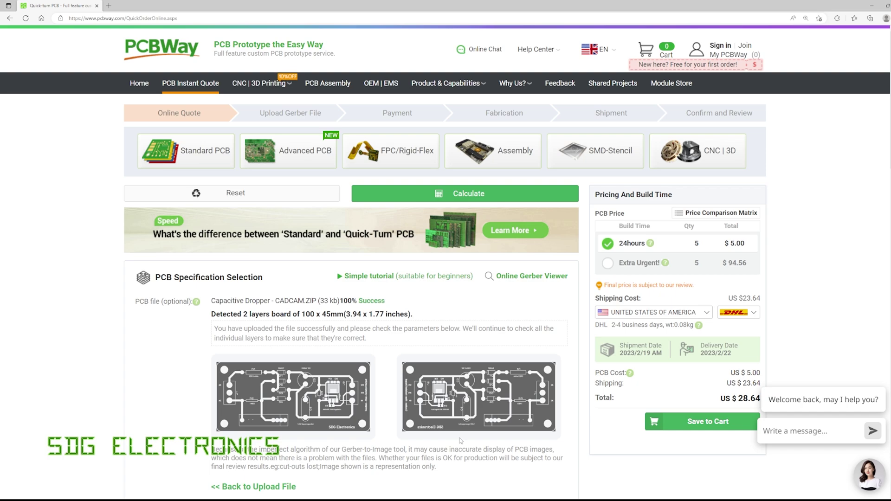
Opt out of the PCB identification number on the board and open the shipping carrier choices
scroll(337, 399, "down", 7)
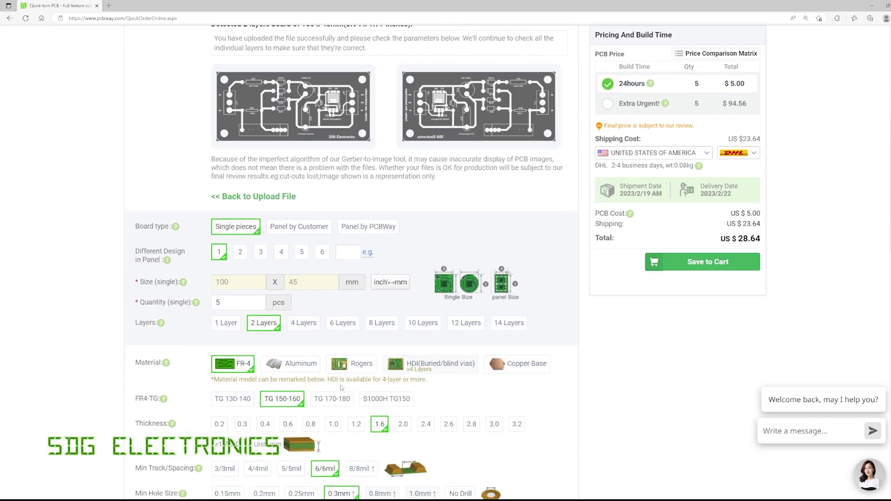
scroll(342, 387, "down", 2)
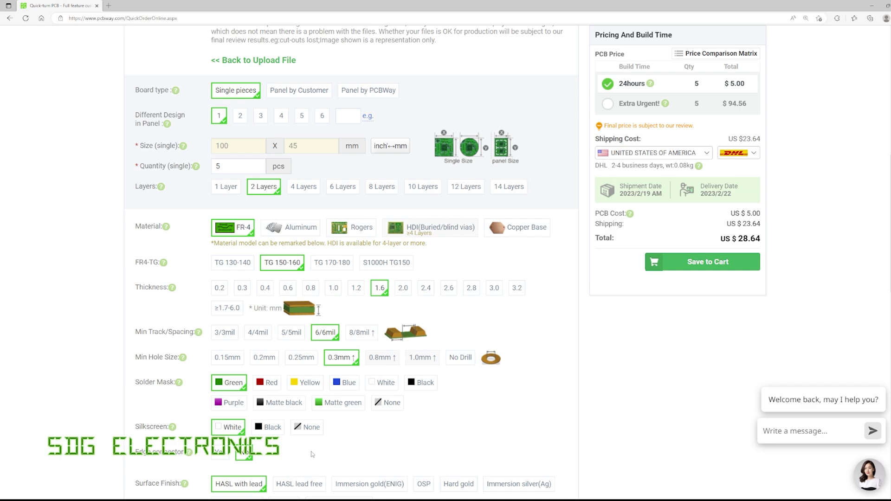
scroll(371, 440, "down", 5)
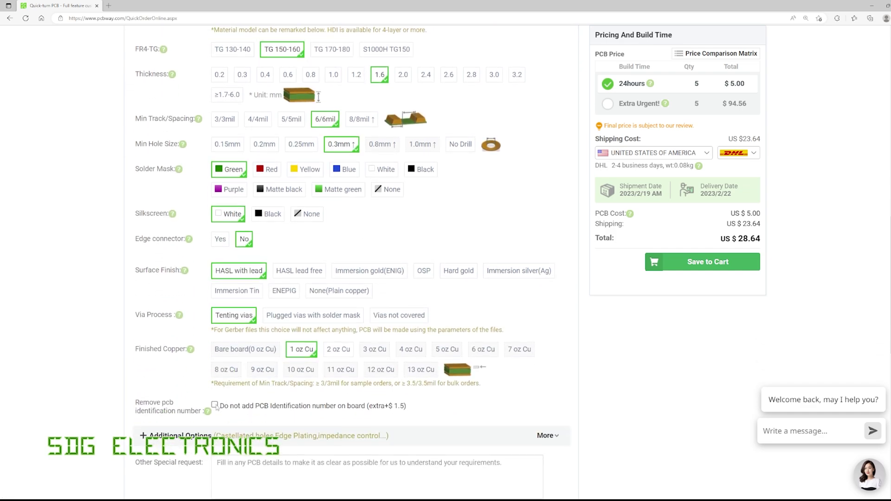
left_click(214, 405)
scroll(731, 397, "up", 5)
scroll(729, 395, "up", 3)
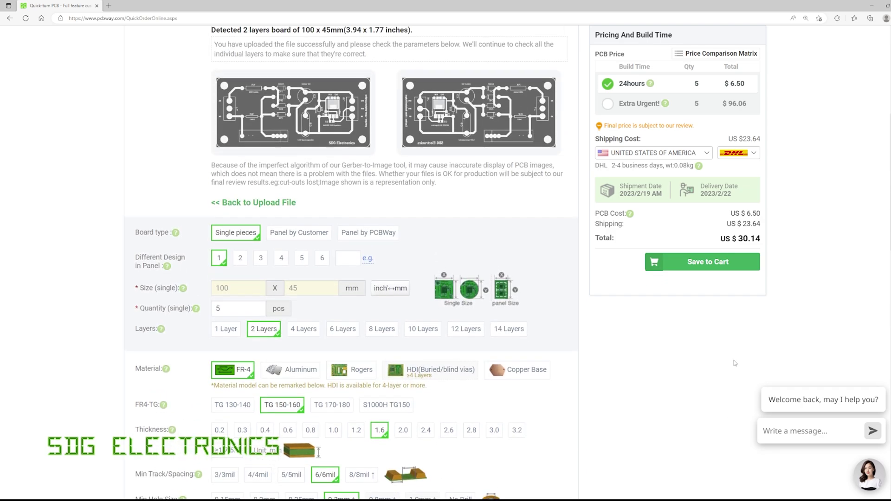
left_click(748, 158)
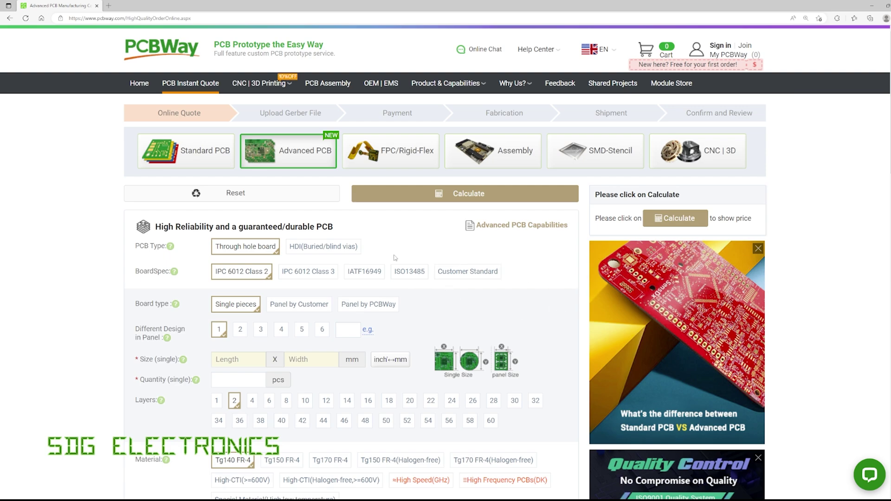
Examine the Advanced PCB quote options for board specification, layers, material, thickness, solder mask and silkscreen
scroll(236, 407, "down", 2)
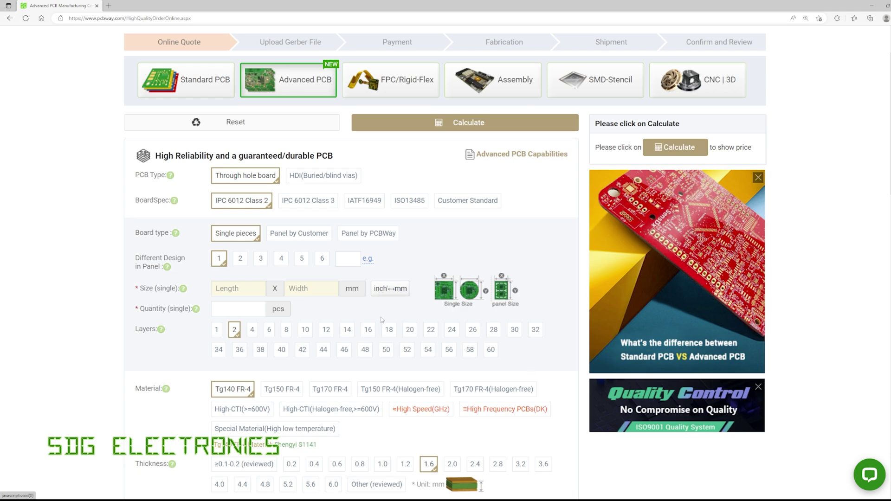
scroll(528, 369, "down", 5)
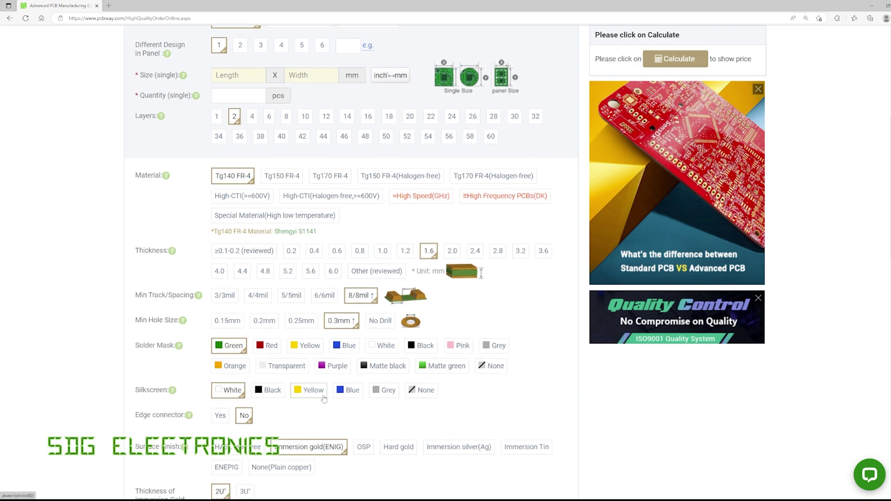
scroll(534, 419, "up", 2)
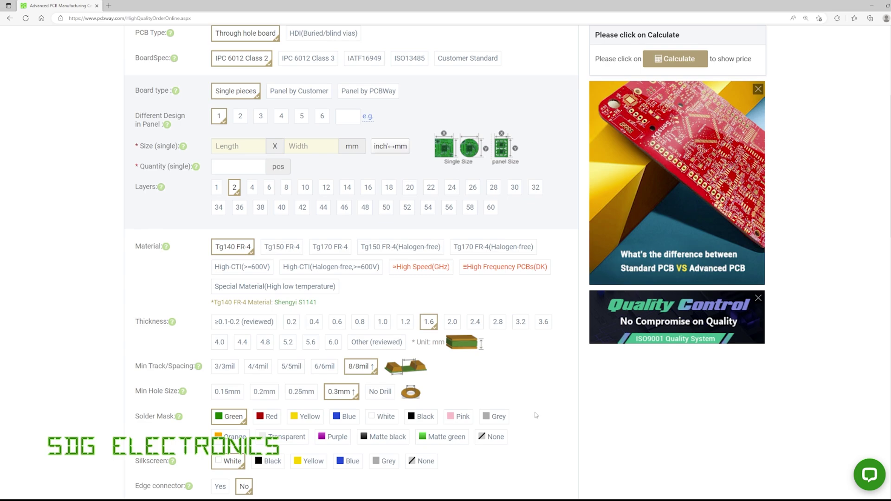
scroll(536, 415, "up", 5)
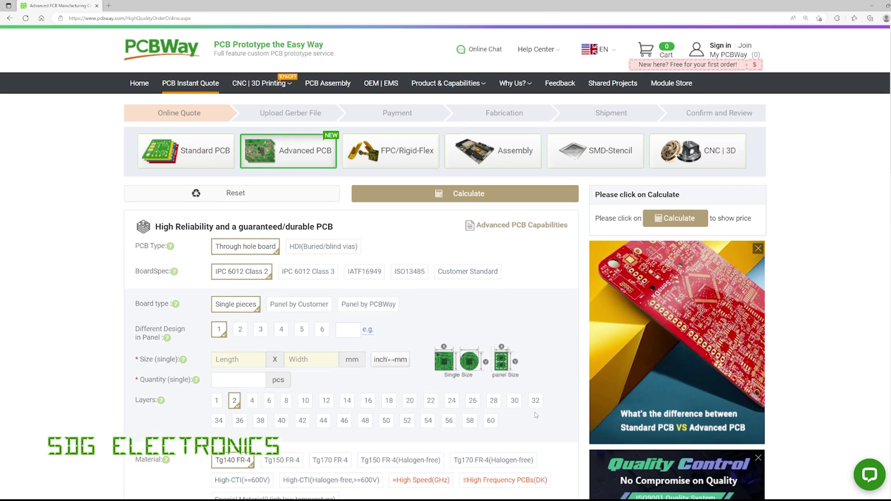